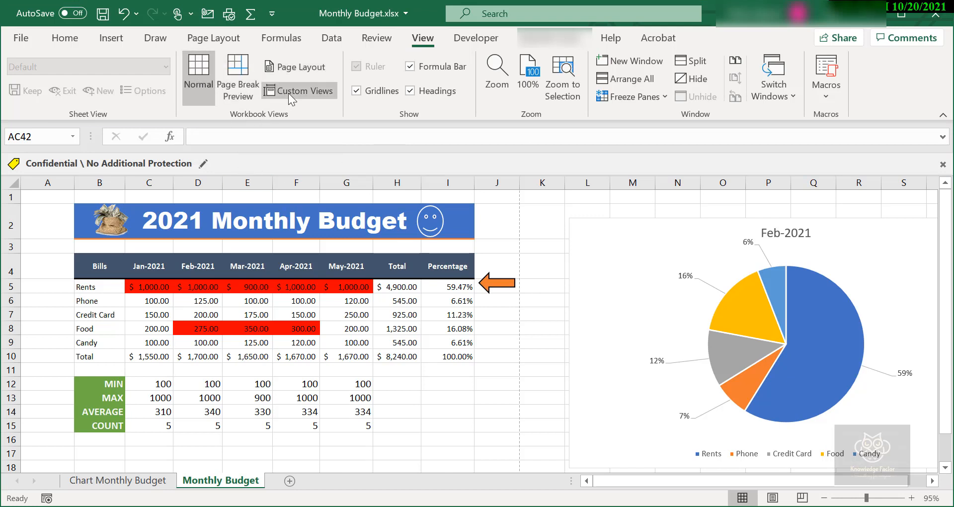
Switch the Monthly Budget sheet to Page Layout view and enlarge the zoom to 70%
{"action": "left_click", "coordinate": [291, 71]}
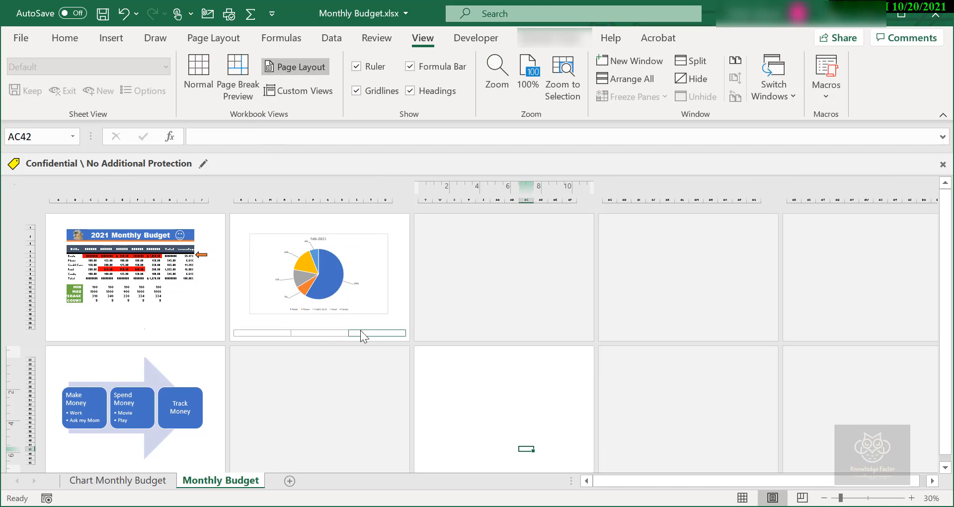
{"action": "scroll", "coordinate": [360, 330], "scroll_direction": "up", "scroll_amount": 2, "text": "ctrl"}
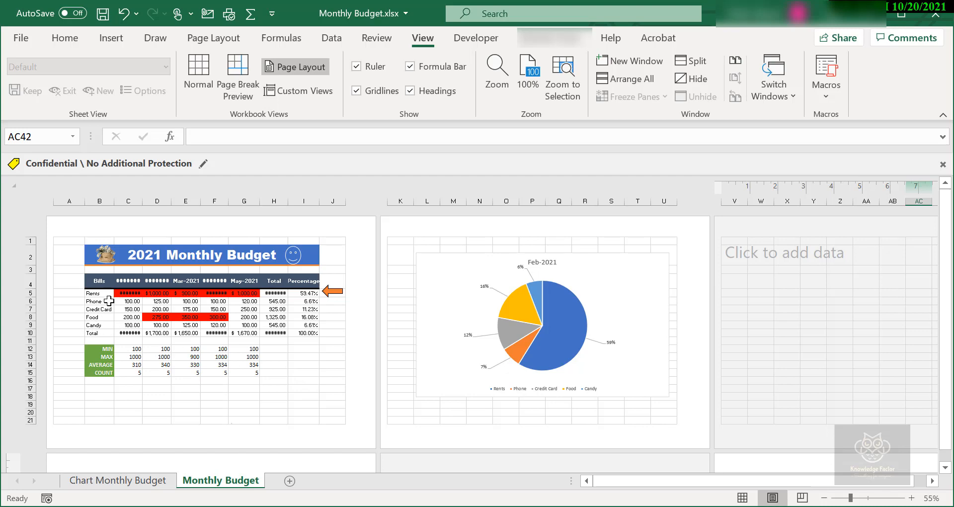
{"action": "scroll", "coordinate": [107, 290], "scroll_direction": "up", "scroll_amount": 1}
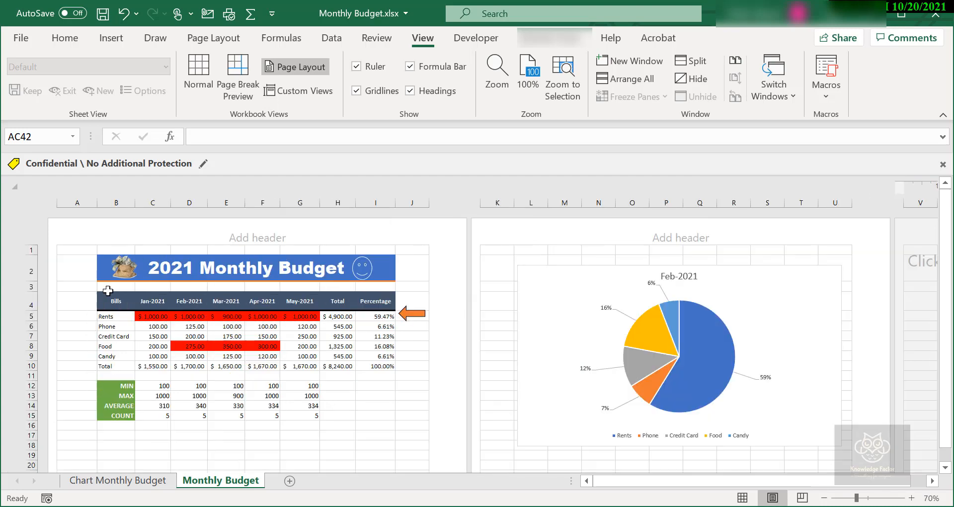
Examine the three header sections and three footer sections of the first page
{"action": "left_click", "coordinate": [280, 234]}
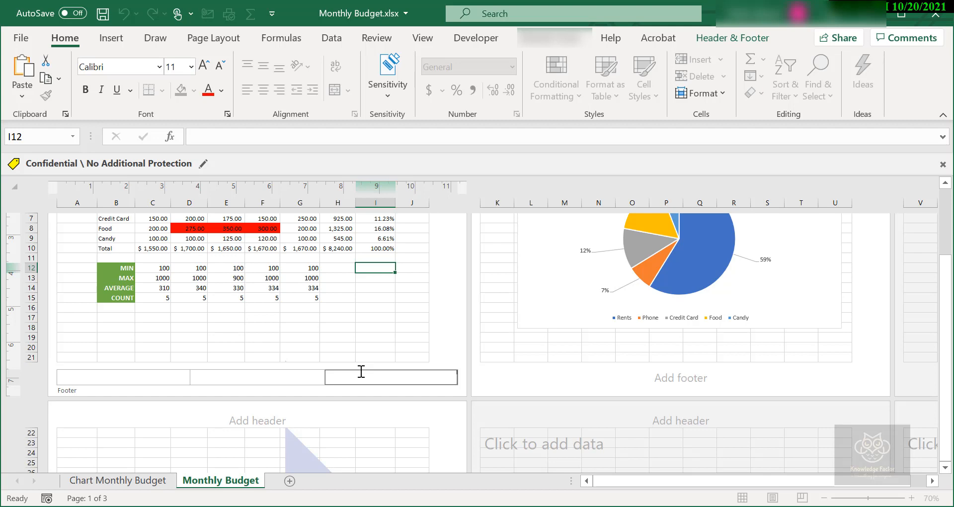
{"action": "left_click", "coordinate": [446, 328]}
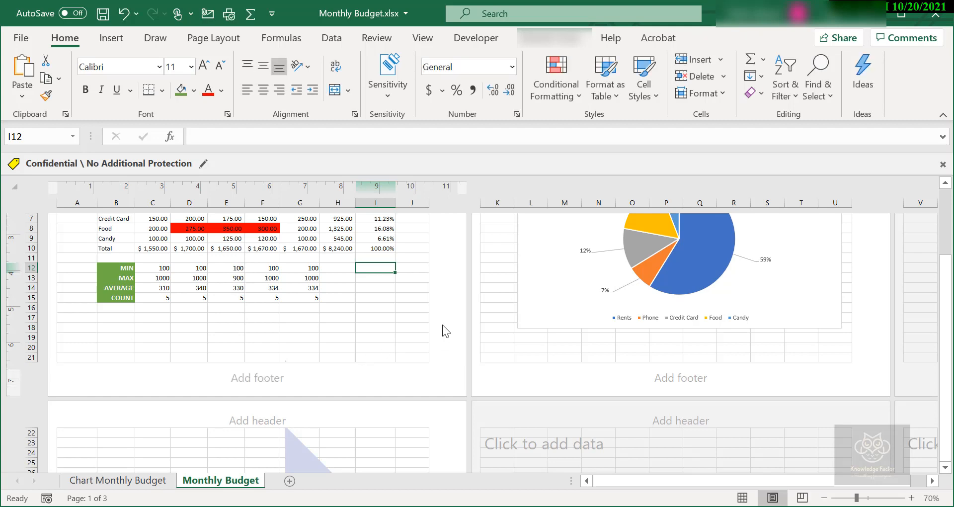
{"action": "scroll", "coordinate": [435, 323], "scroll_direction": "up", "scroll_amount": 3}
{"action": "left_click", "coordinate": [262, 237]}
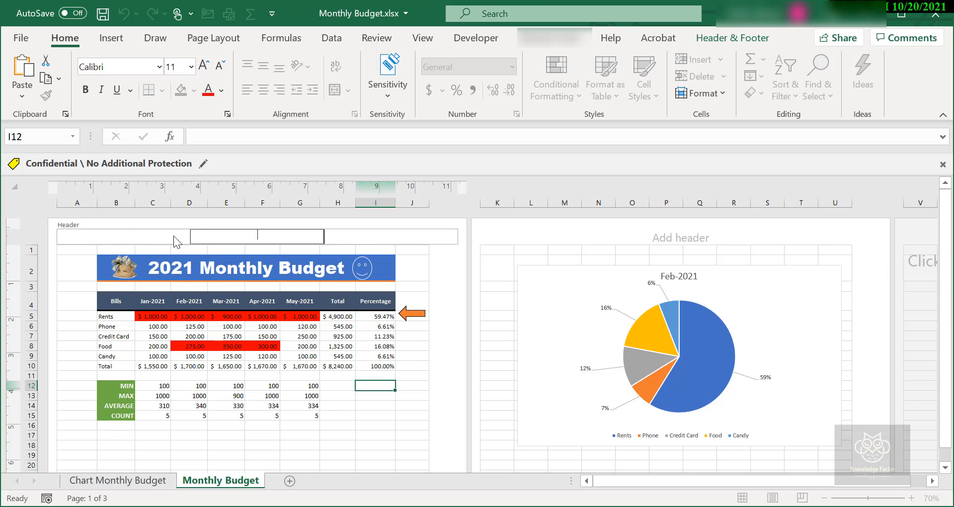
{"action": "key", "text": "Tab"}
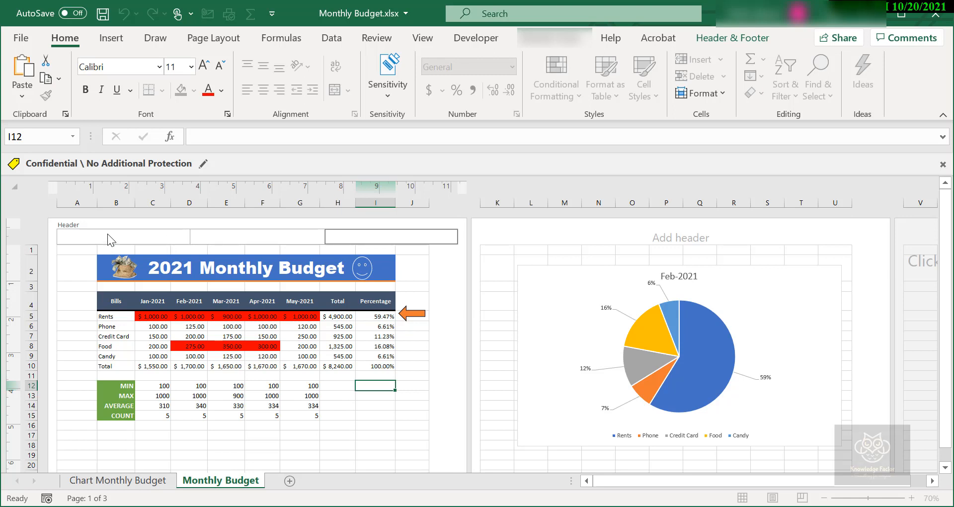
{"action": "left_click", "coordinate": [107, 233]}
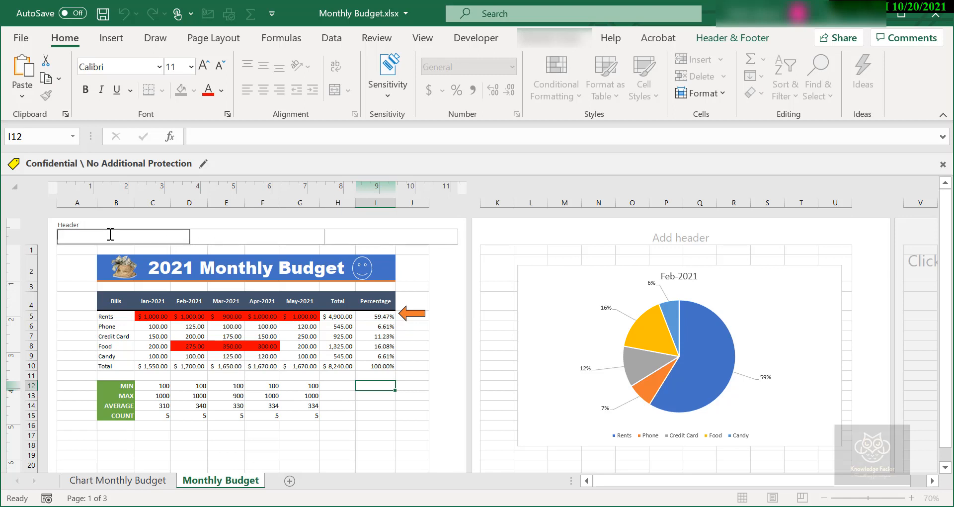
{"action": "left_click", "coordinate": [393, 245]}
{"action": "left_click", "coordinate": [259, 237]}
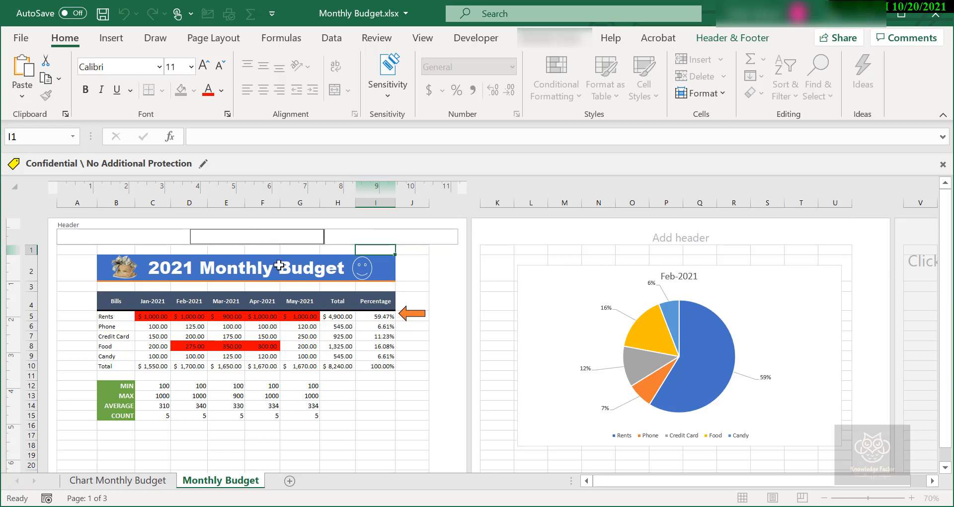
{"action": "left_click", "coordinate": [383, 302]}
{"action": "scroll", "coordinate": [368, 322], "scroll_direction": "down", "scroll_amount": 4}
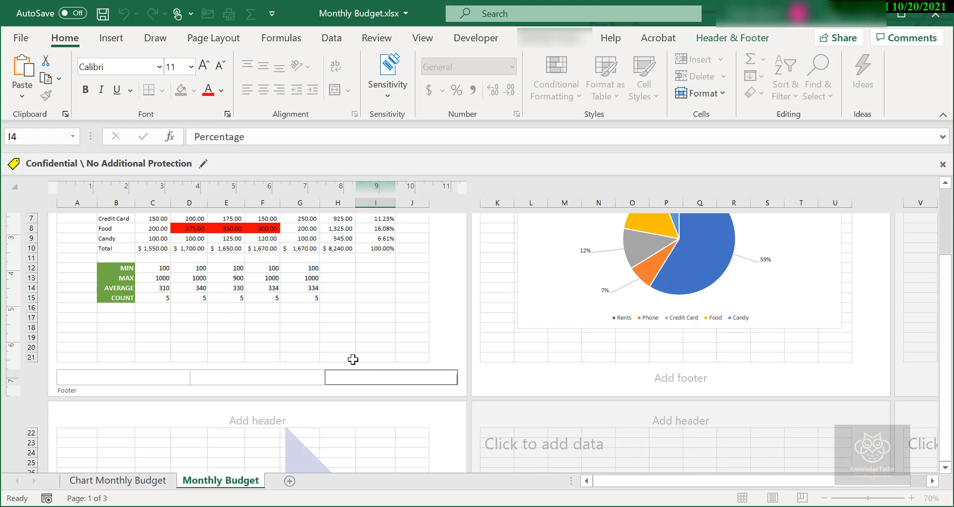
{"action": "left_click", "coordinate": [389, 317]}
{"action": "scroll", "coordinate": [389, 316], "scroll_direction": "up", "scroll_amount": 4}
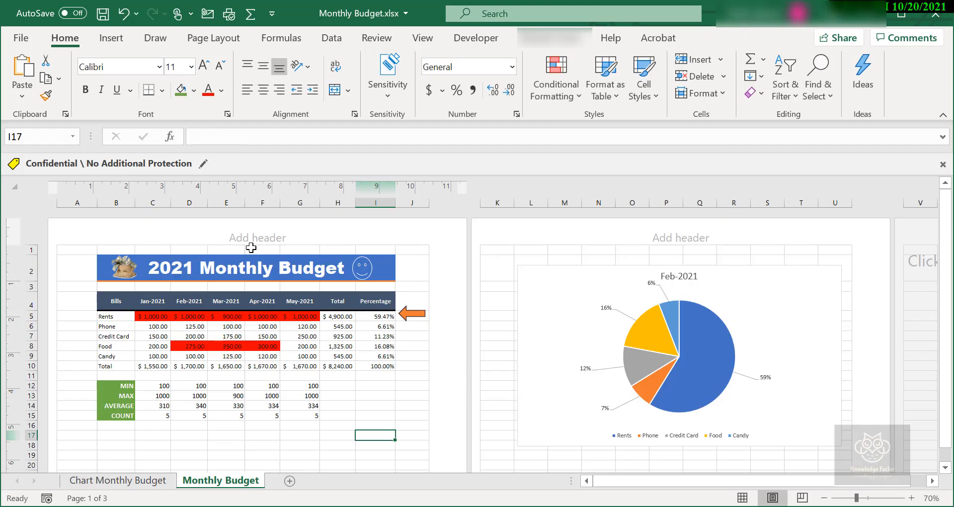
Enter "2021 Monthly Budget" in the center section of the page header
{"action": "left_click", "coordinate": [249, 236]}
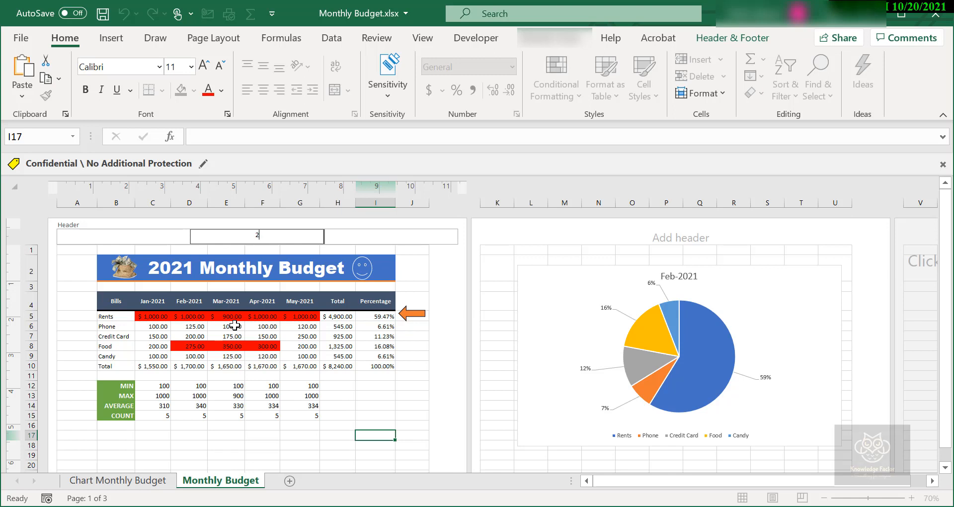
{"action": "type", "text": "021 Monthly Budget"}
{"action": "key", "text": "Tab"}
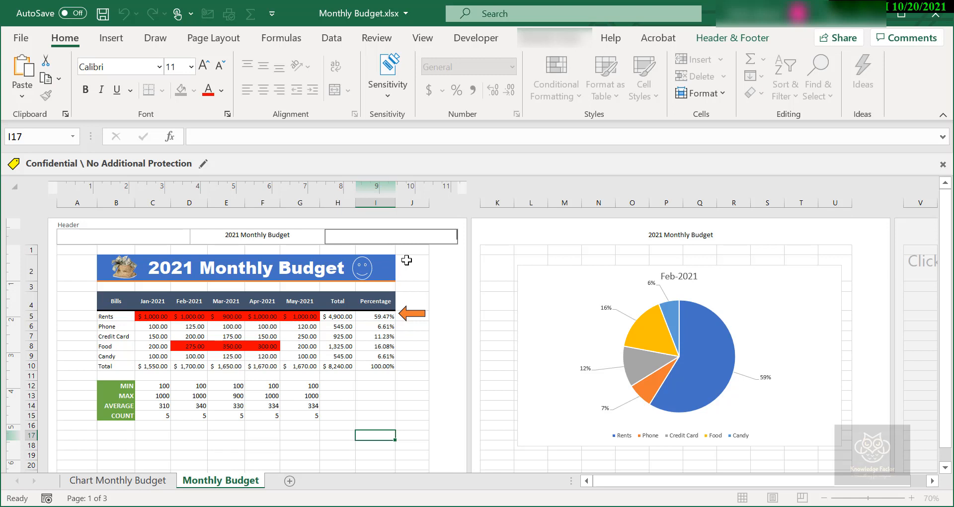
Enter "Knowledge Factor" in the right section of the header and finish editing the header
{"action": "type", "text": "Knowledge F"}
{"action": "type", "text": "actor"}
{"action": "key", "text": "Tab"}
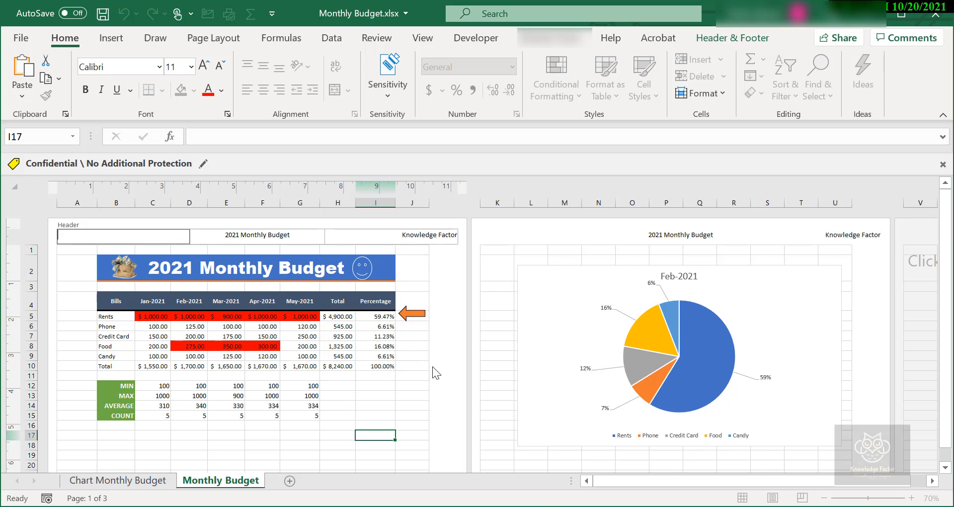
{"action": "left_click", "coordinate": [387, 372]}
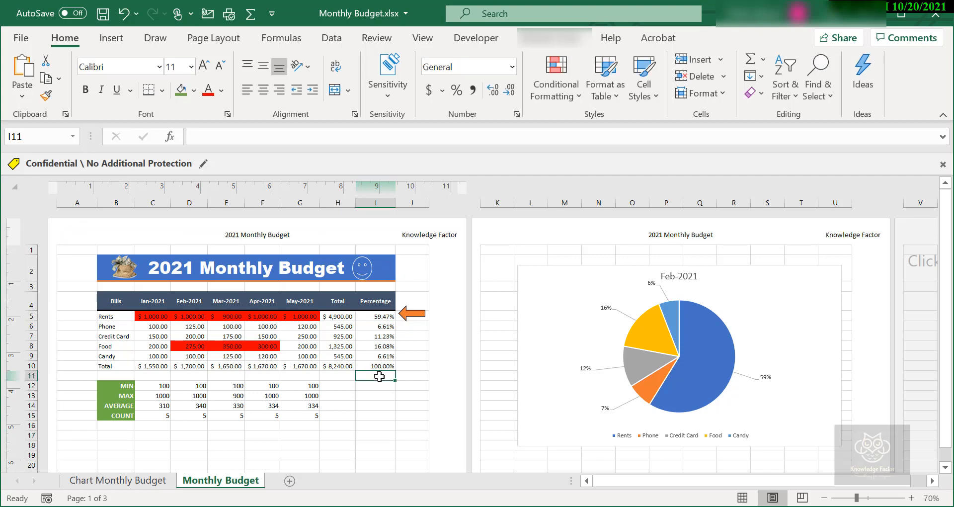
Enter 1 as the page number in the right footer section and check the footers on the other pages
{"action": "scroll", "coordinate": [379, 375], "scroll_direction": "down", "scroll_amount": 4}
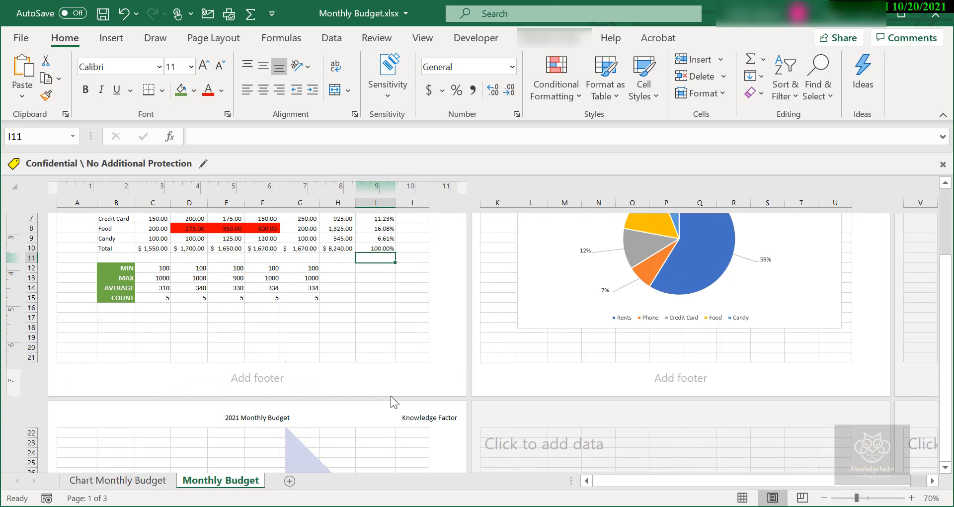
{"action": "left_click", "coordinate": [379, 378]}
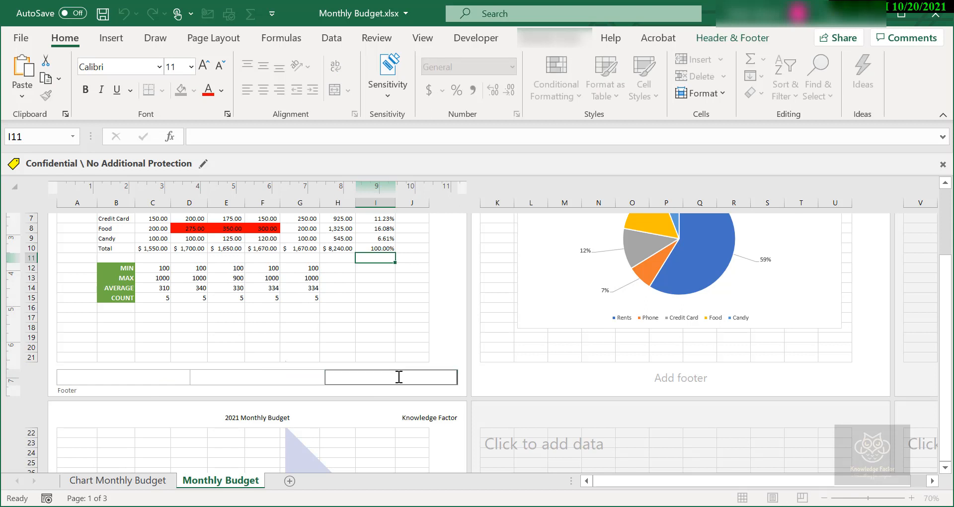
{"action": "type", "text": "1"}
{"action": "key", "text": "Tab"}
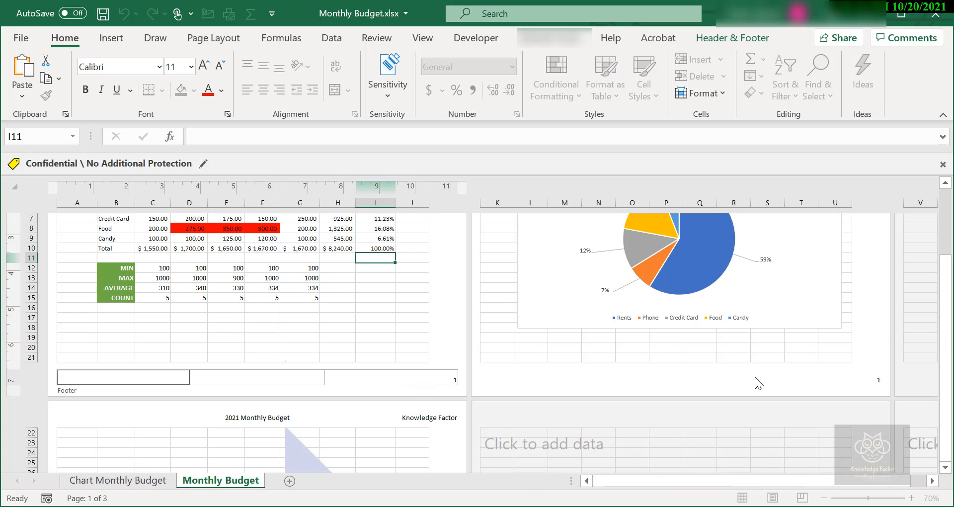
{"action": "left_click", "coordinate": [384, 326]}
{"action": "scroll", "coordinate": [402, 352], "scroll_direction": "down", "scroll_amount": 4}
{"action": "scroll", "coordinate": [400, 355], "scroll_direction": "down", "scroll_amount": 3}
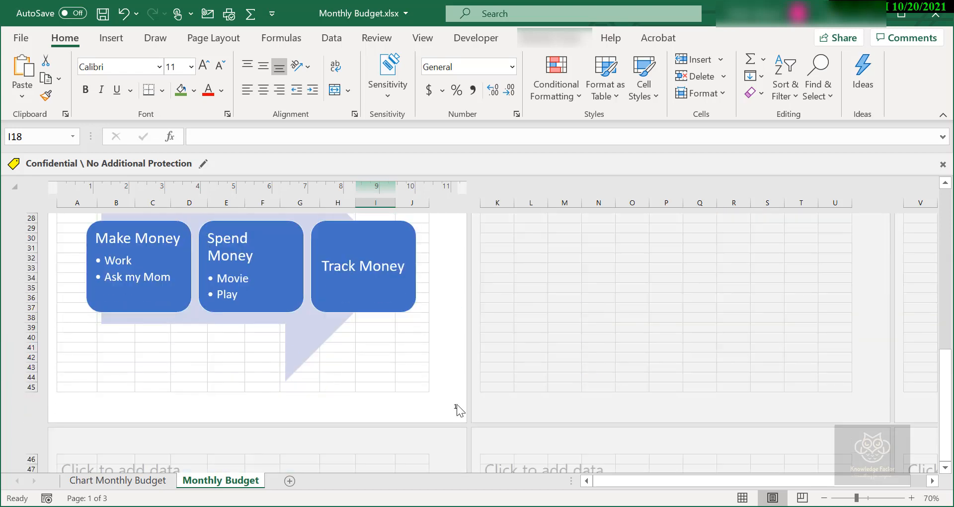
{"action": "scroll", "coordinate": [482, 363], "scroll_direction": "up", "scroll_amount": 3}
{"action": "scroll", "coordinate": [482, 362], "scroll_direction": "up", "scroll_amount": 6}
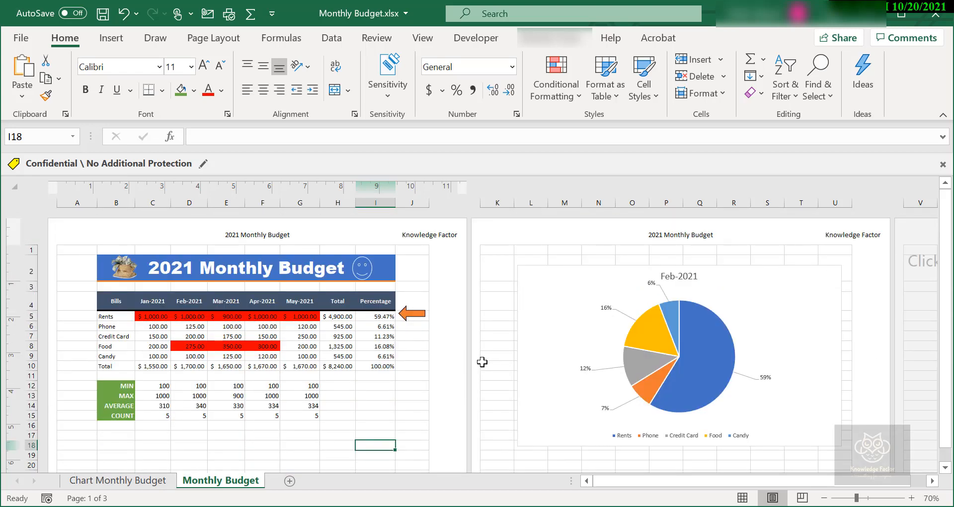
{"action": "scroll", "coordinate": [481, 362], "scroll_direction": "down", "scroll_amount": 3}
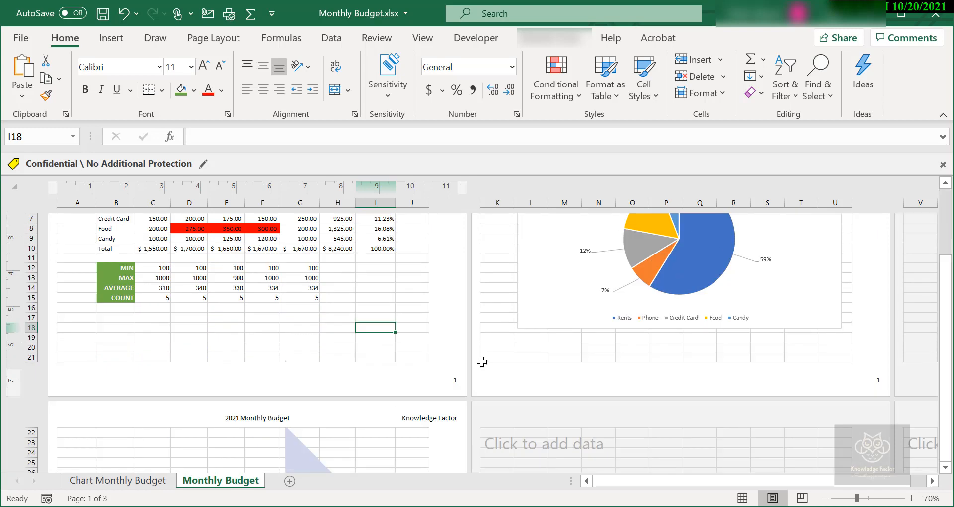
Replace the typed number in the right footer section with the automatic Page Number element
{"action": "left_click", "coordinate": [414, 372]}
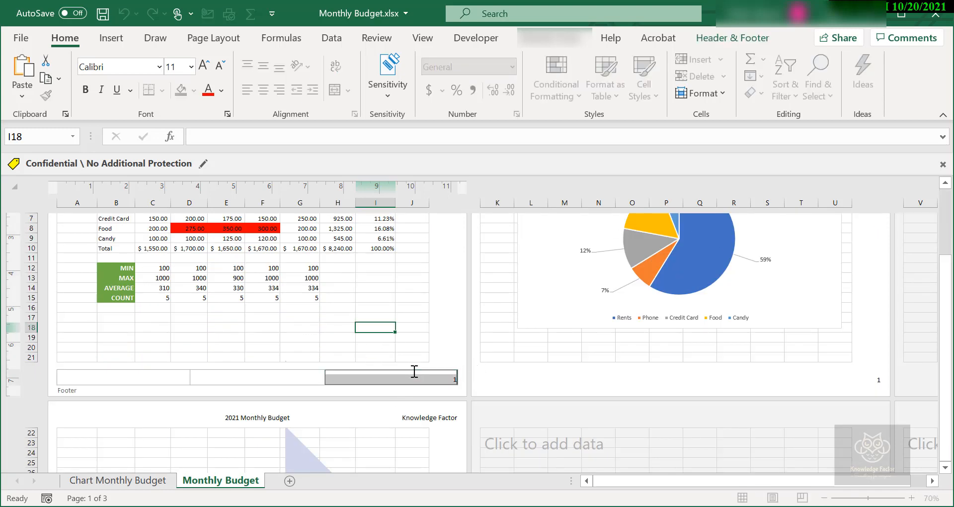
{"action": "key", "text": "Delete"}
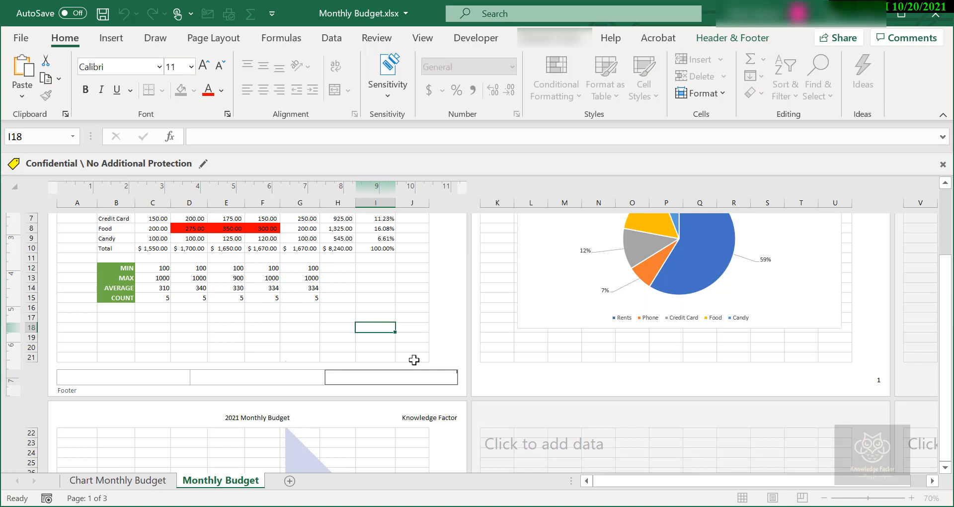
{"action": "left_click", "coordinate": [727, 37]}
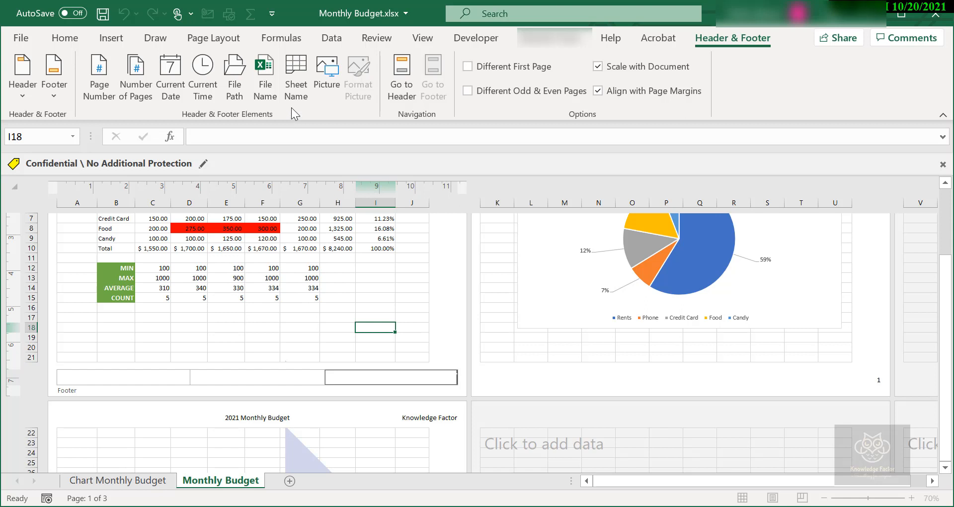
{"action": "left_click", "coordinate": [102, 81]}
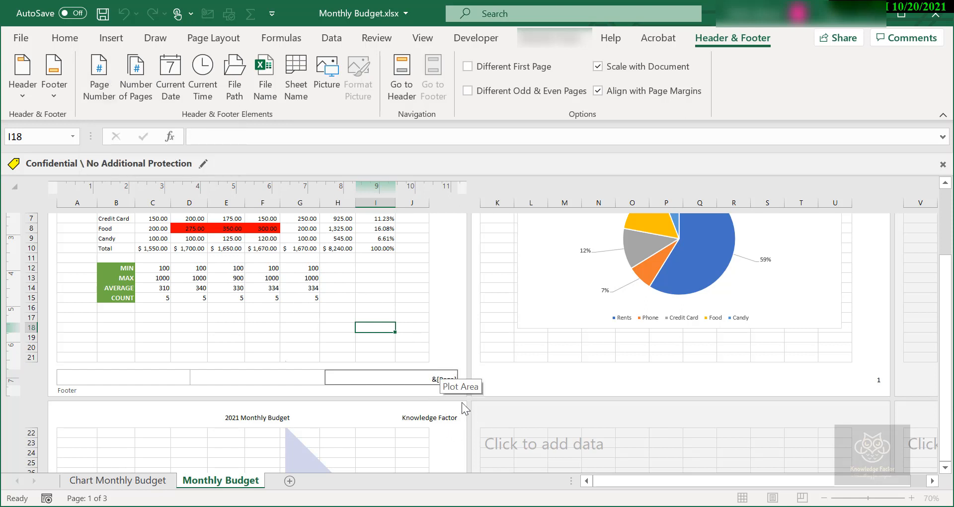
{"action": "left_click", "coordinate": [373, 284]}
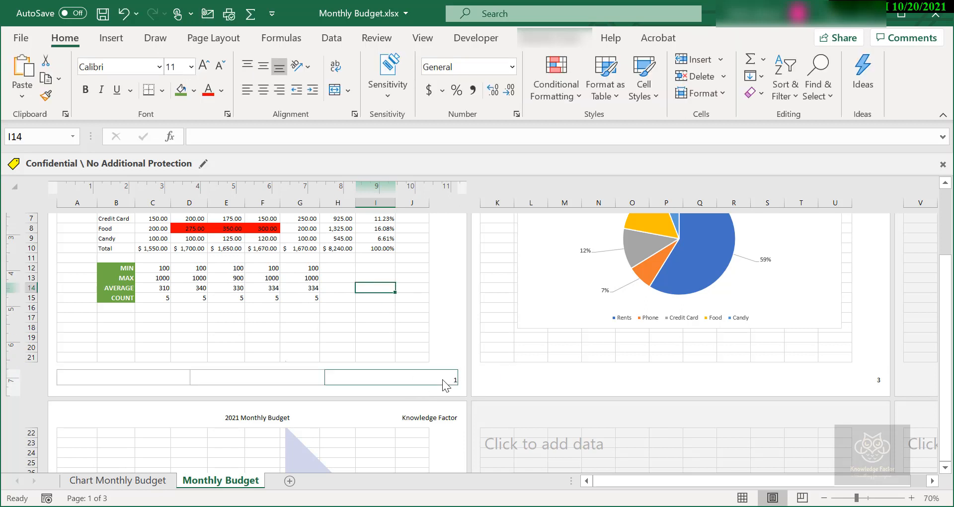
Review the headers and footer page numbers across the worksheet pages
{"action": "scroll", "coordinate": [442, 380], "scroll_direction": "down", "scroll_amount": 9}
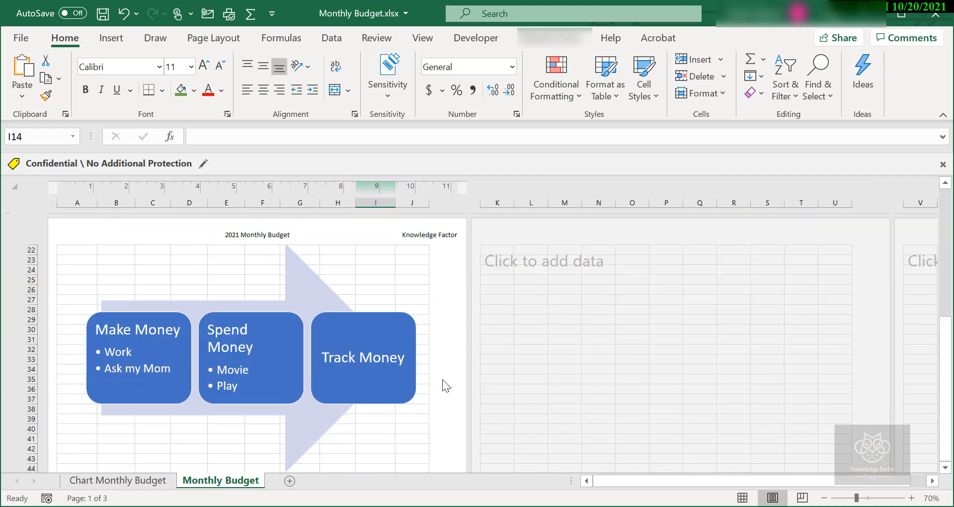
{"action": "scroll", "coordinate": [443, 412], "scroll_direction": "up", "scroll_amount": 13}
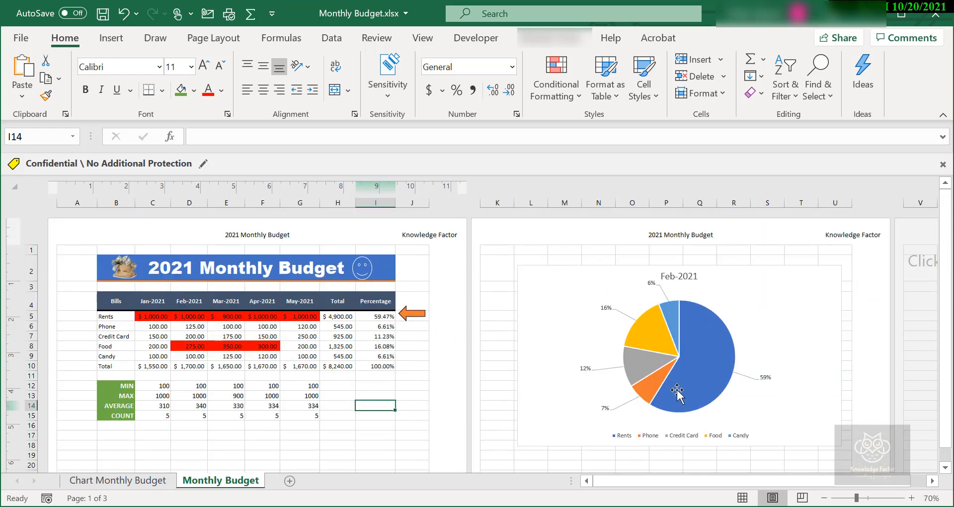
{"action": "scroll", "coordinate": [677, 390], "scroll_direction": "down", "scroll_amount": 3}
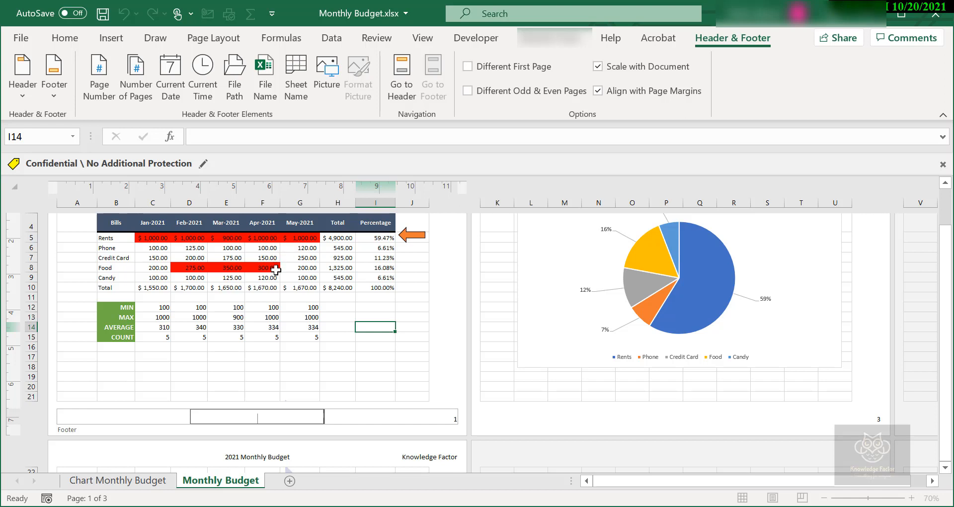
{"action": "left_click", "coordinate": [300, 317]}
{"action": "scroll", "coordinate": [434, 259], "scroll_direction": "up", "scroll_amount": 3}
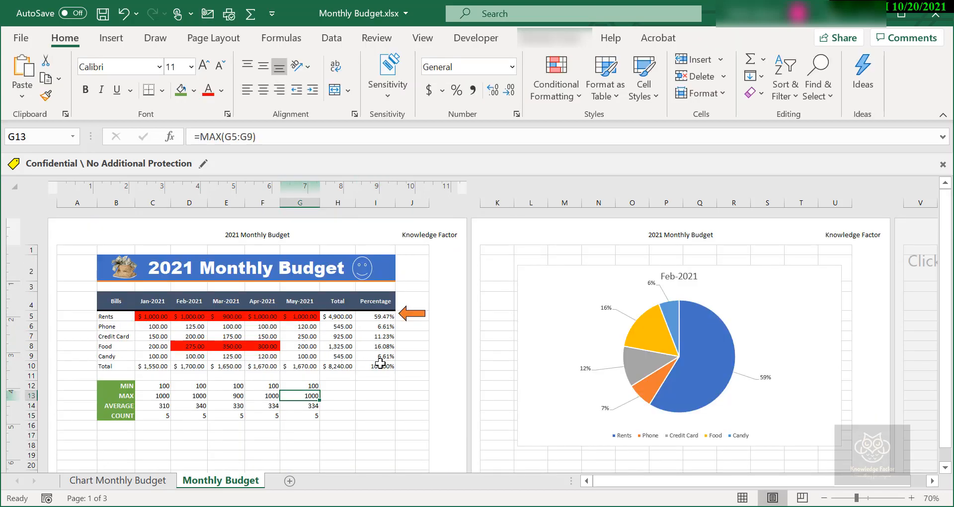
{"action": "scroll", "coordinate": [378, 363], "scroll_direction": "down", "scroll_amount": 3}
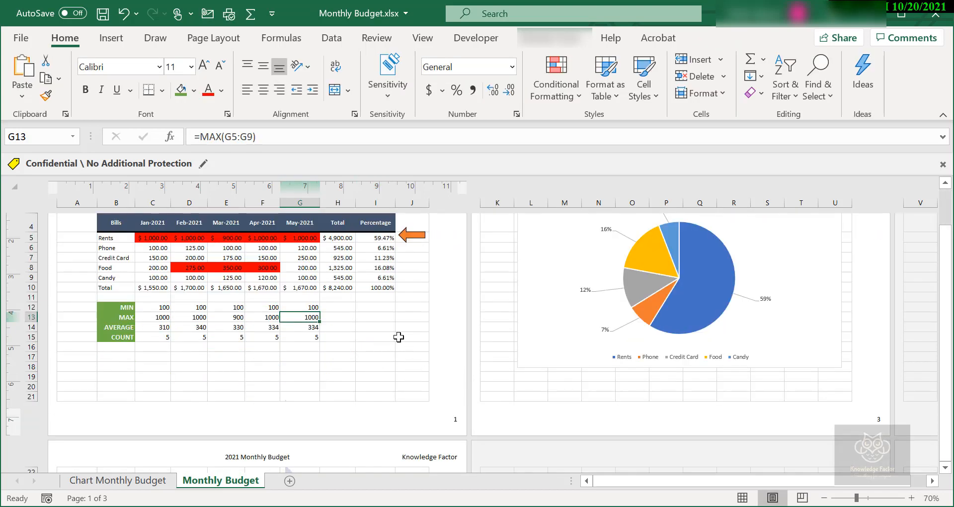
{"action": "scroll", "coordinate": [399, 336], "scroll_direction": "up", "scroll_amount": 3}
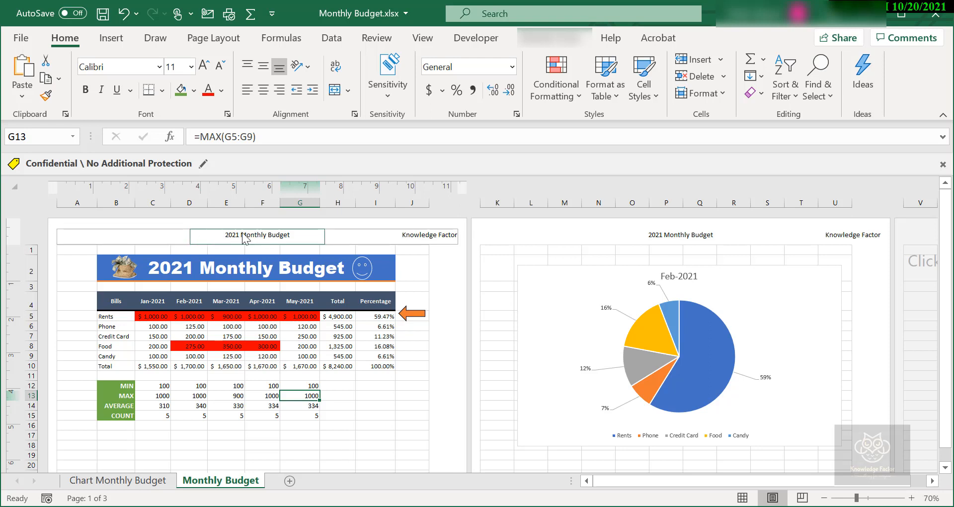
Hide the white space around the pages, check the layout, and show the white space again
{"action": "left_click", "coordinate": [313, 237]}
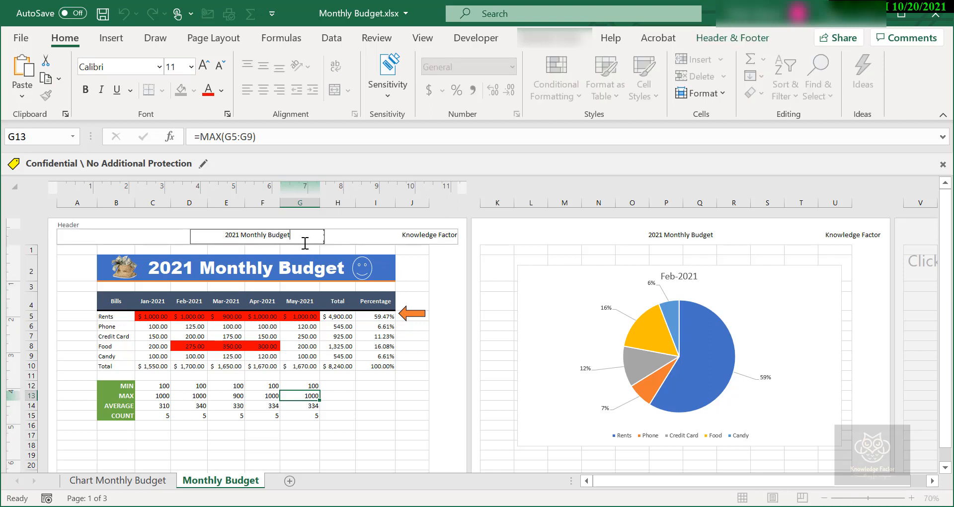
{"action": "double_click", "coordinate": [311, 217]}
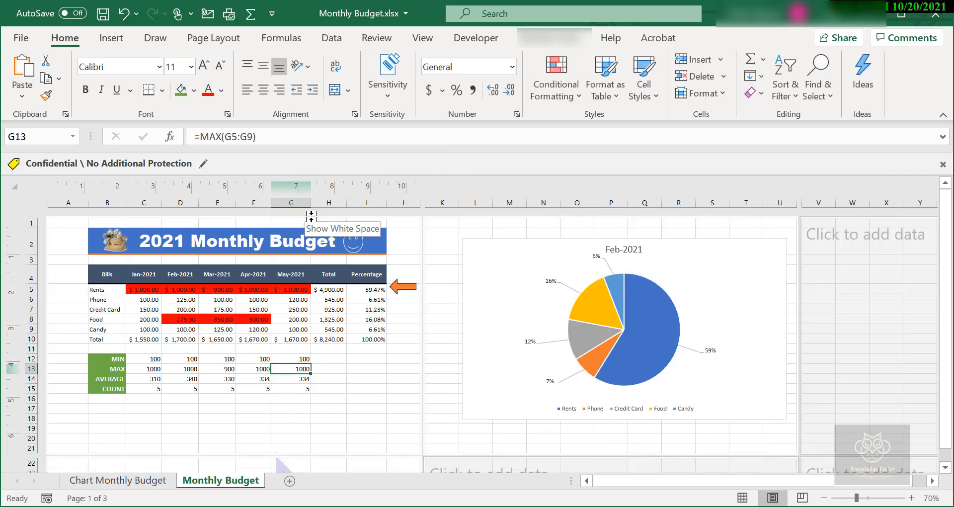
{"action": "scroll", "coordinate": [317, 254], "scroll_direction": "down", "scroll_amount": 4}
{"action": "scroll", "coordinate": [319, 256], "scroll_direction": "up", "scroll_amount": 4}
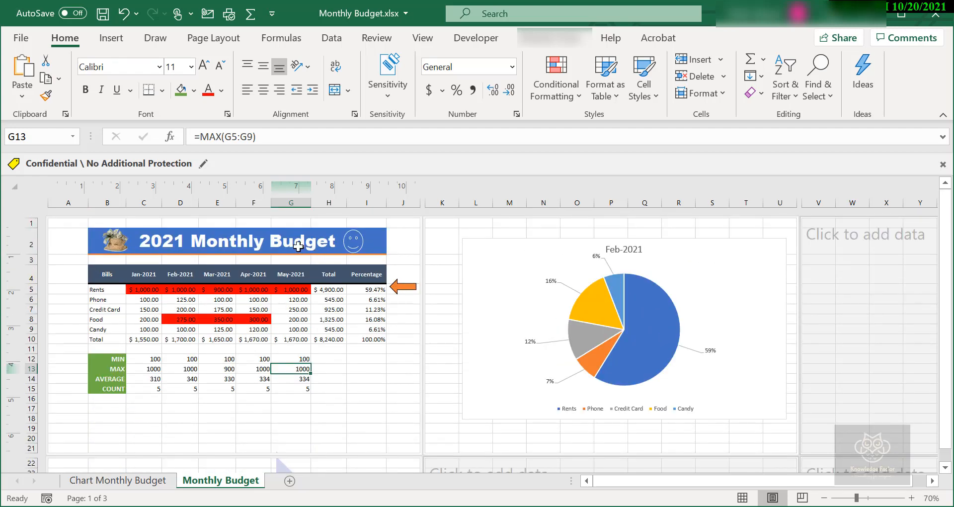
{"action": "double_click", "coordinate": [288, 215]}
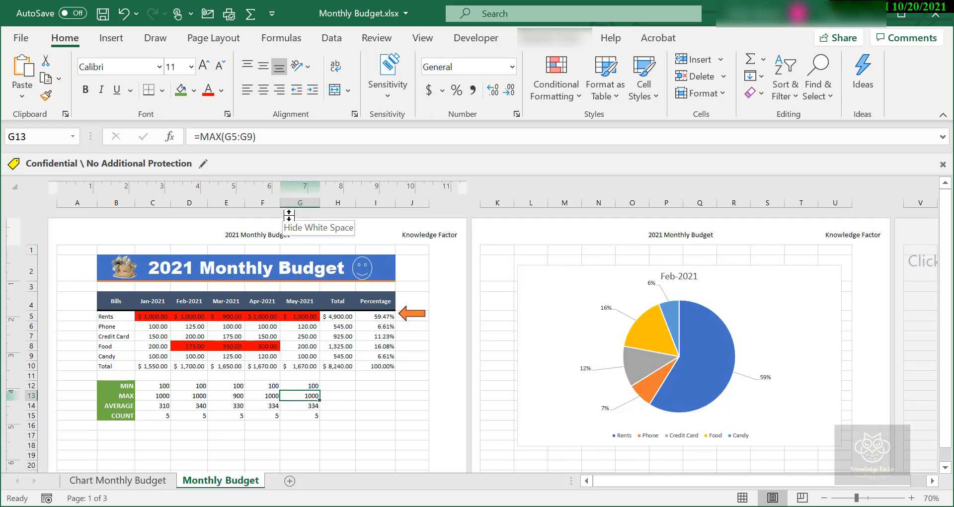